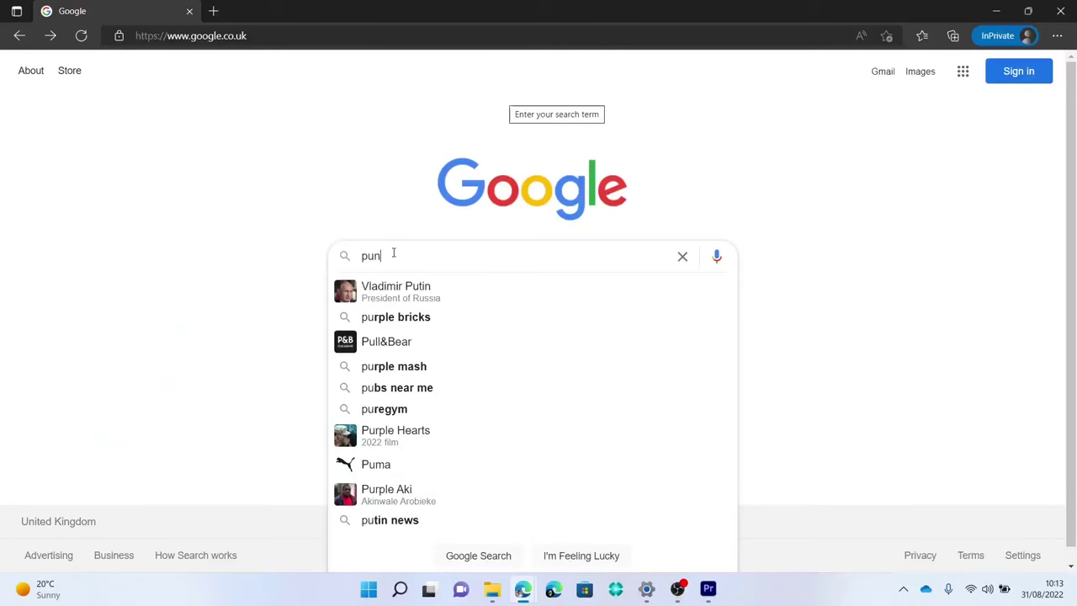
Search Google for 'punch technology' and open a gaming PC page on the Punch Technology site
{"action": "type", "text": "ch technolog"}
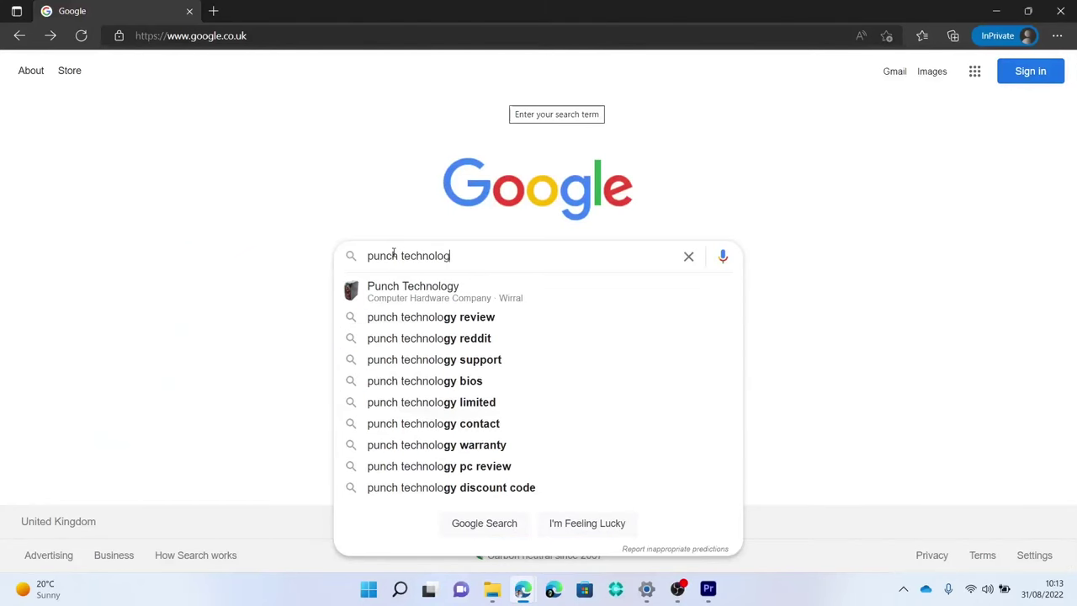
{"action": "type", "text": "y"}
{"action": "key", "text": "Return"}
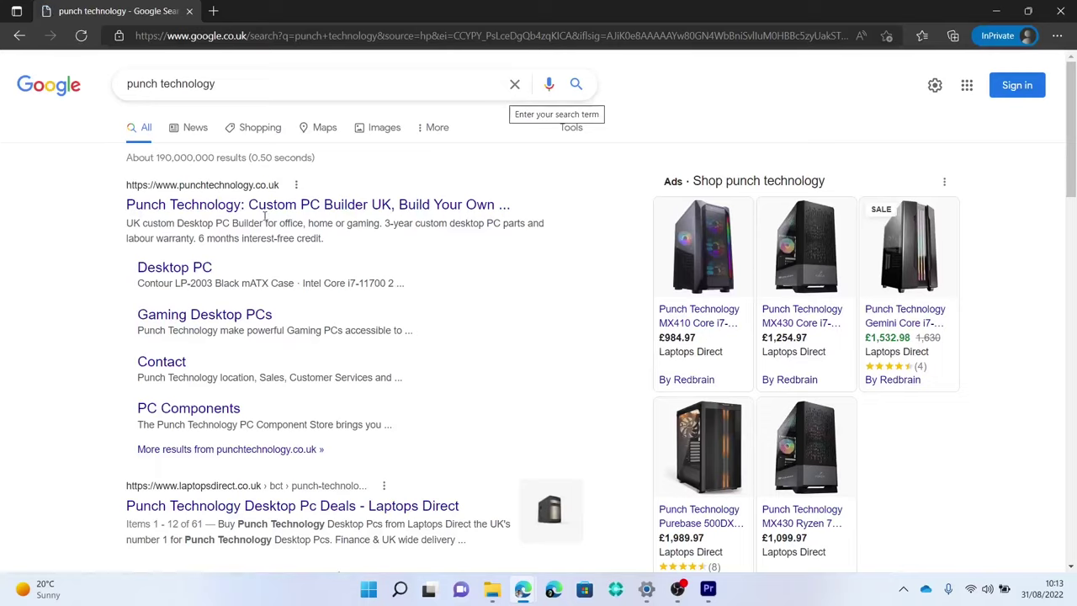
{"action": "left_click", "coordinate": [265, 204]}
{"action": "mouse_move", "coordinate": [384, 161]}
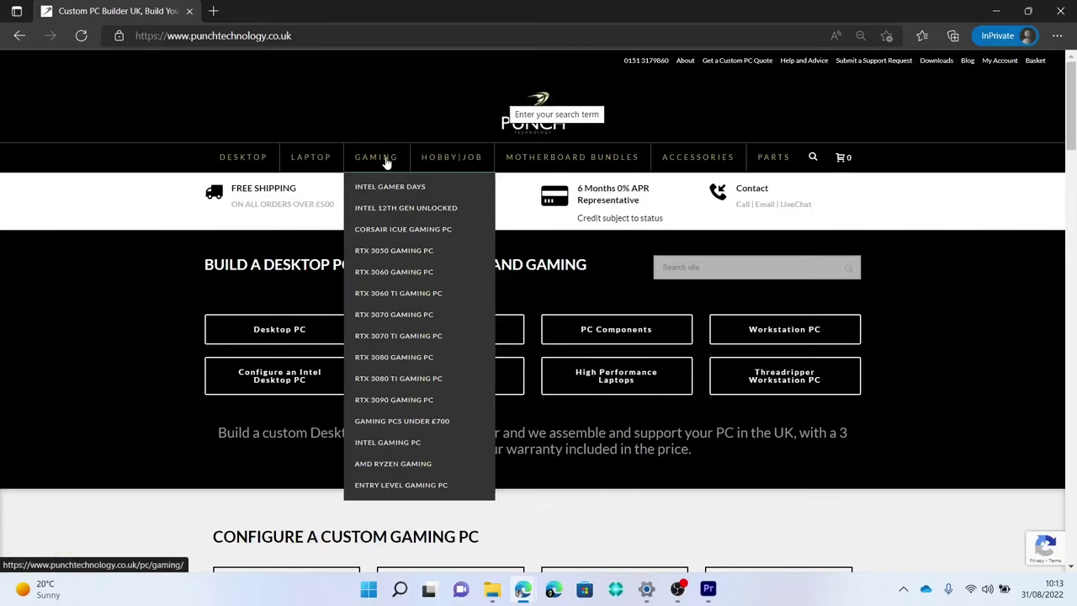
{"action": "left_click", "coordinate": [389, 194]}
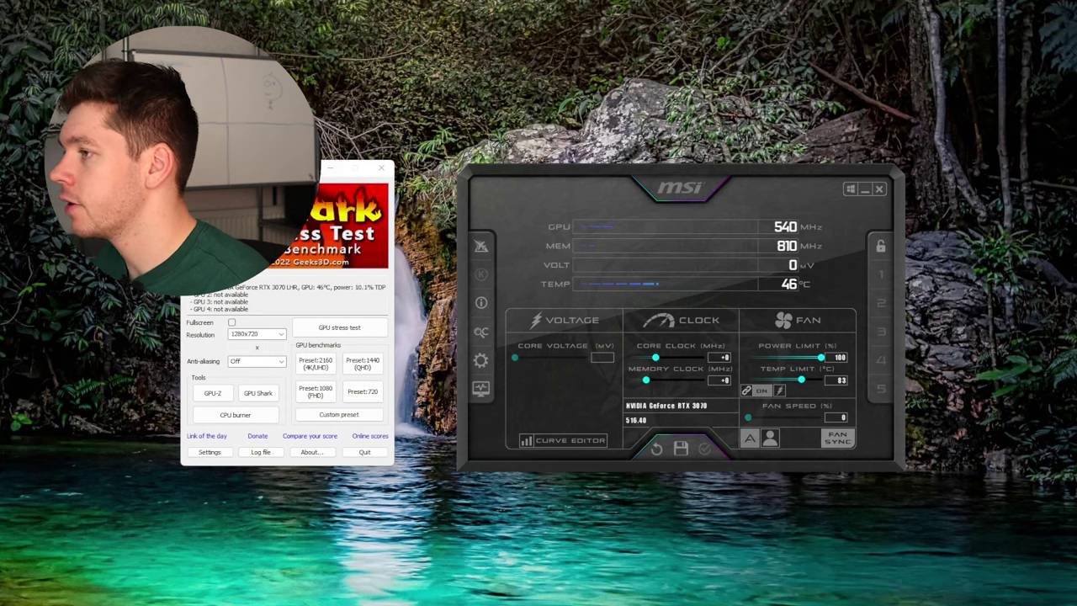
Tick 'Enable user defined software automatic fan control' on the Fan tab of Afterburner properties
{"action": "left_click", "coordinate": [481, 360]}
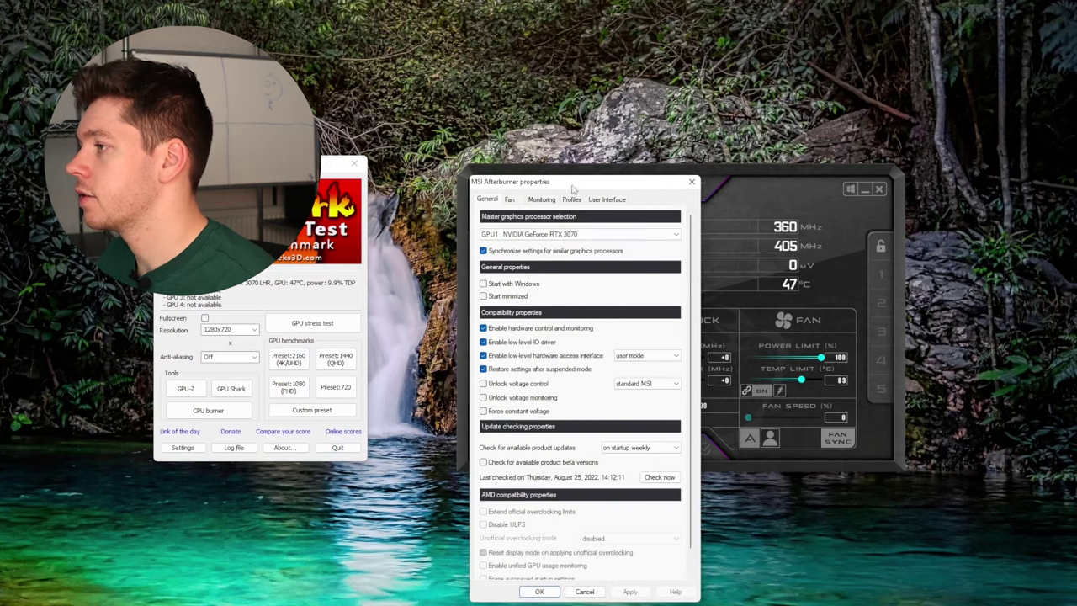
{"action": "left_click_drag", "start_coordinate": [572, 190], "coordinate": [587, 151]}
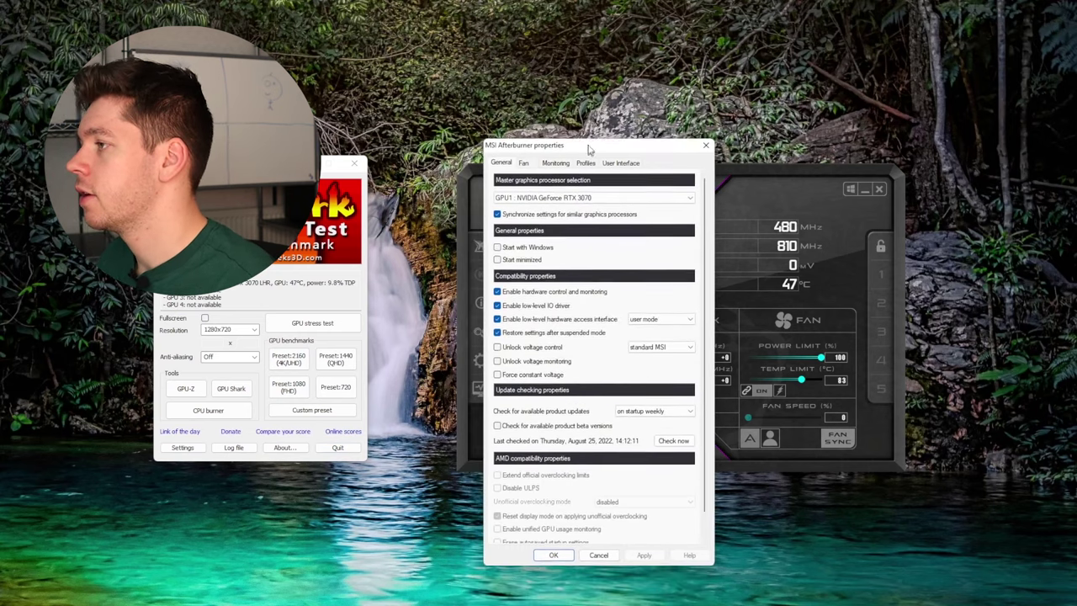
{"action": "left_click", "coordinate": [524, 161]}
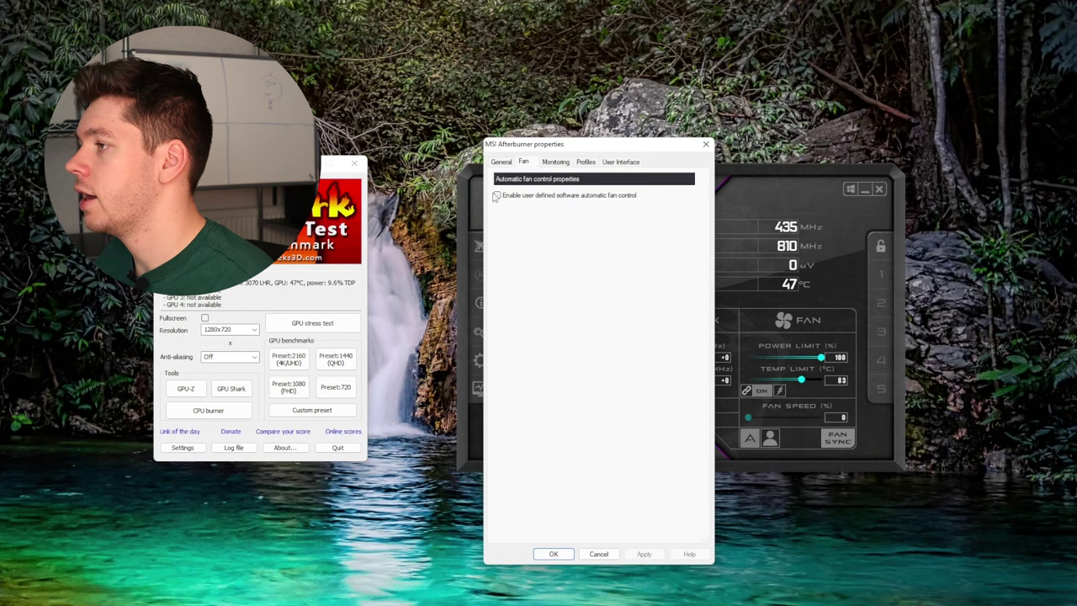
{"action": "left_click", "coordinate": [497, 196]}
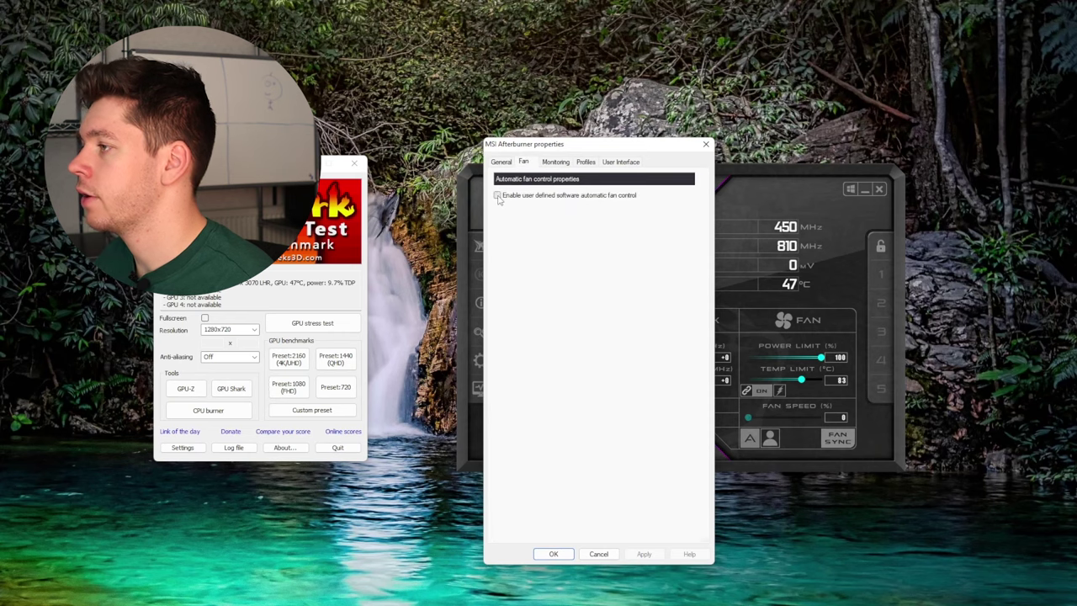
{"action": "left_click", "coordinate": [736, 196]}
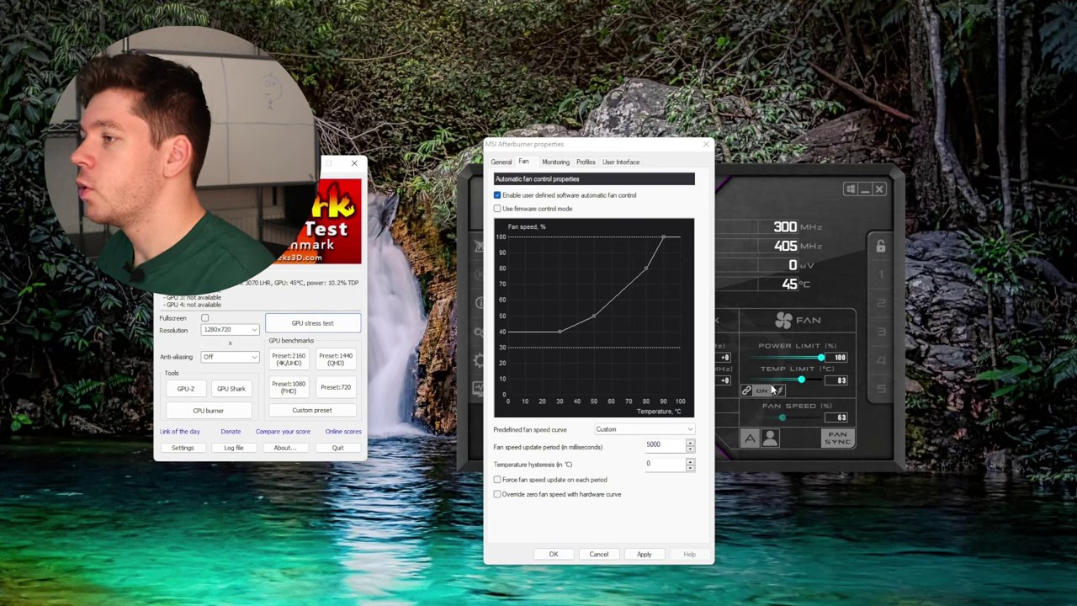
{"action": "mouse_move", "coordinate": [535, 344]}
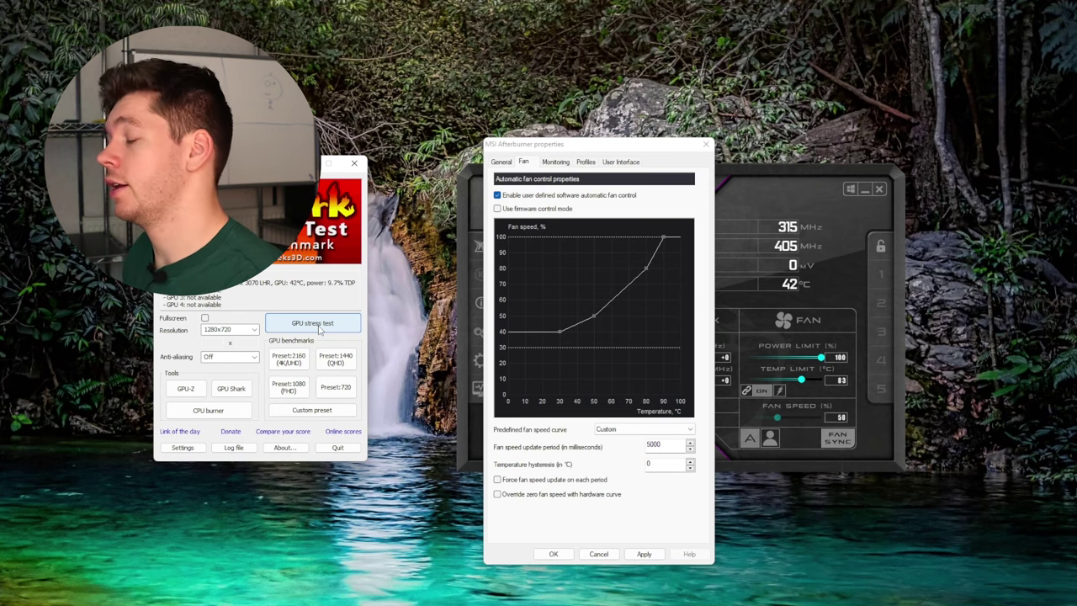
Start FurMark's GPU stress test and confirm to launch the fur render
{"action": "left_click", "coordinate": [319, 326]}
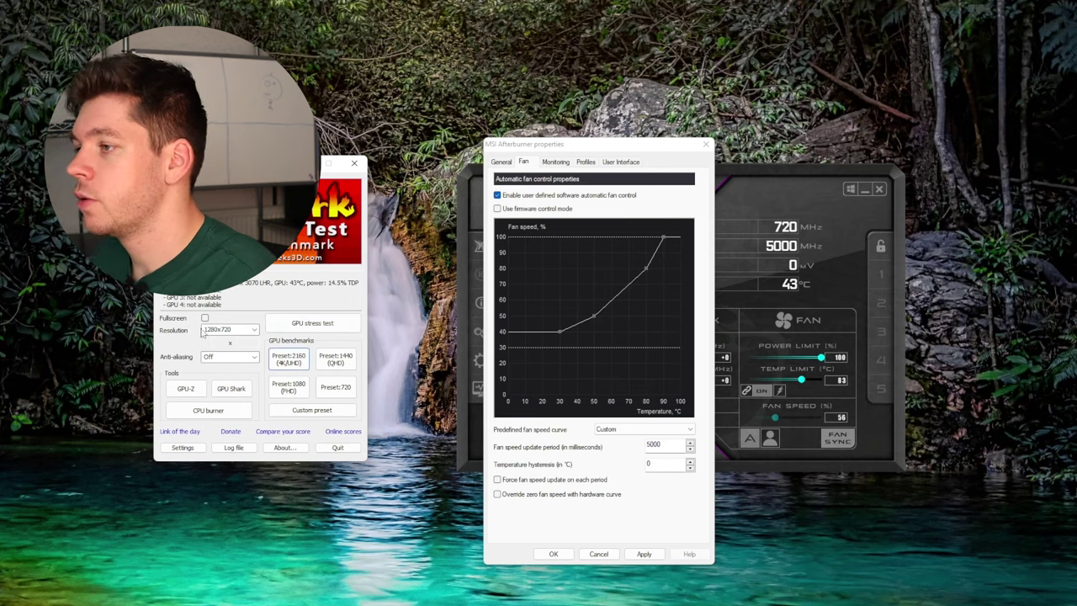
{"action": "left_click", "coordinate": [323, 327]}
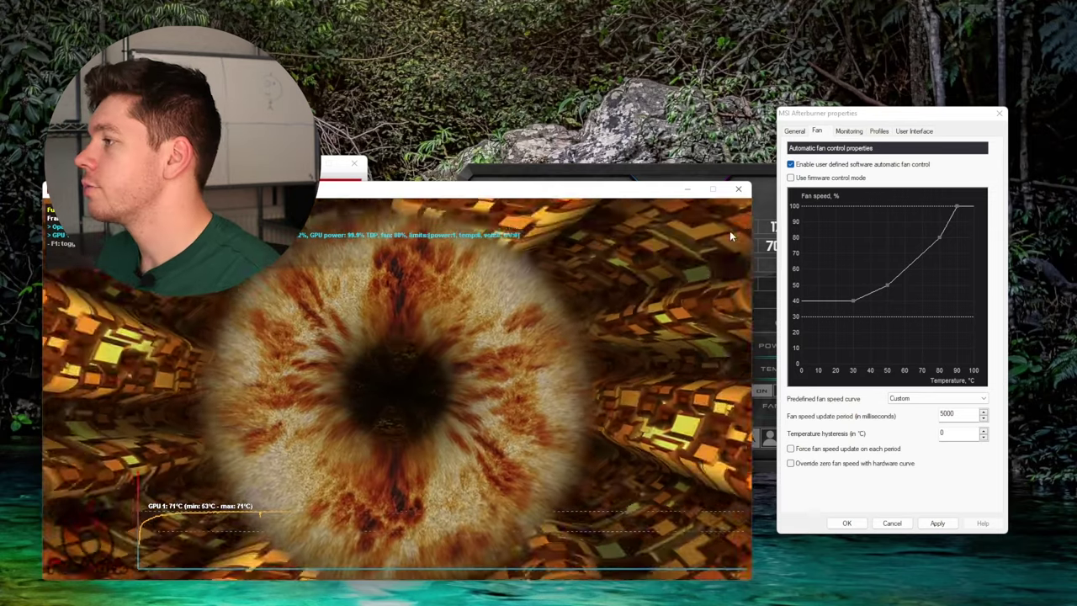
Close the FurMark render window to end the stress test
{"action": "left_click", "coordinate": [738, 189]}
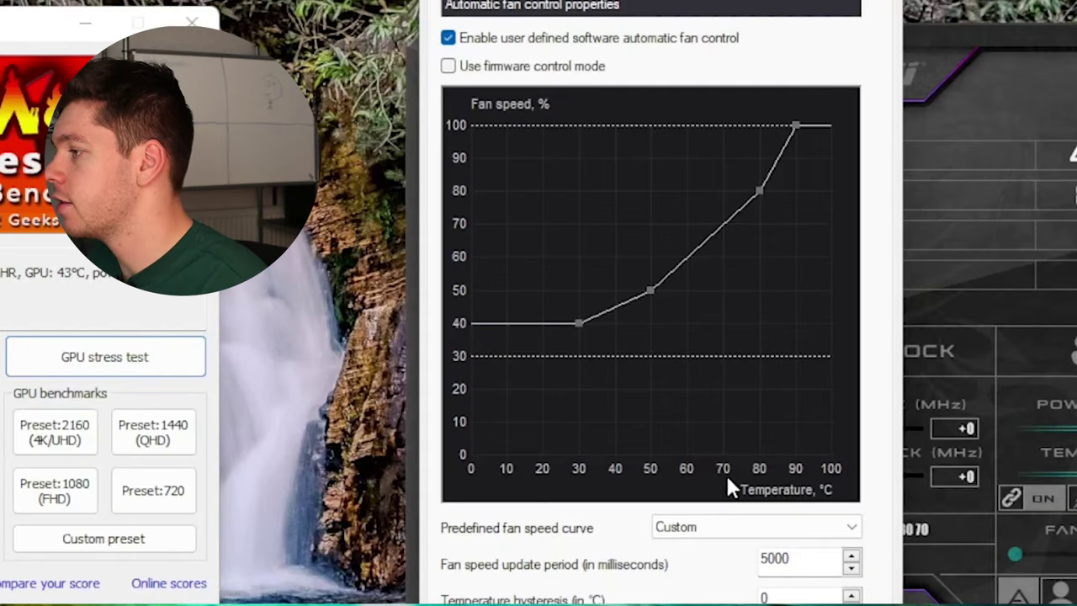
{"action": "mouse_move", "coordinate": [736, 476]}
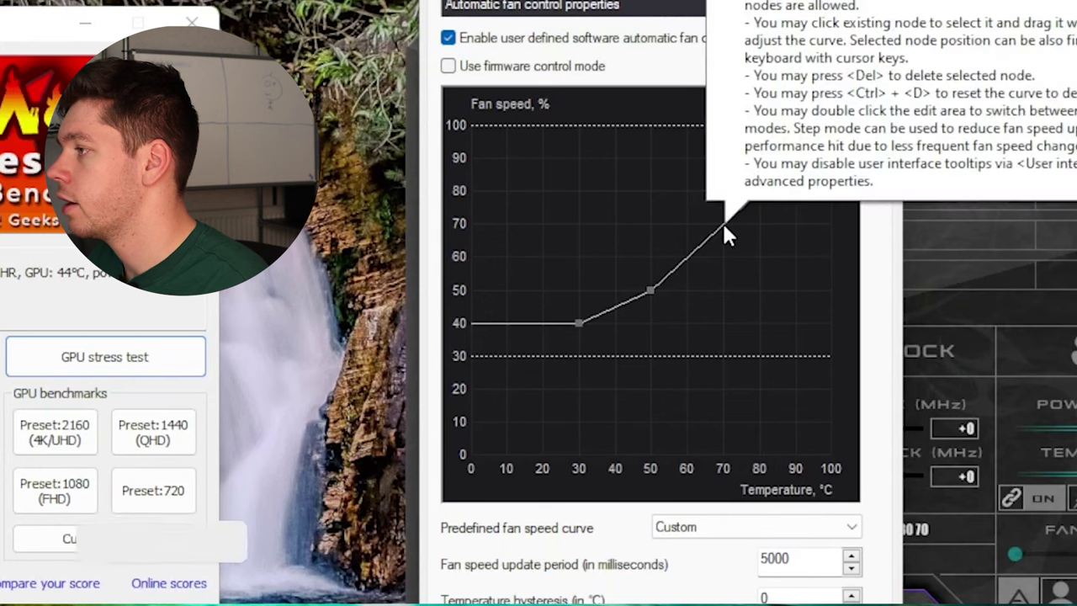
Add a 70% node and shift curve points left: 15°C, 39°C, 60°C, 86% at 64°C, 100% at 68°C
{"action": "left_click", "coordinate": [723, 224]}
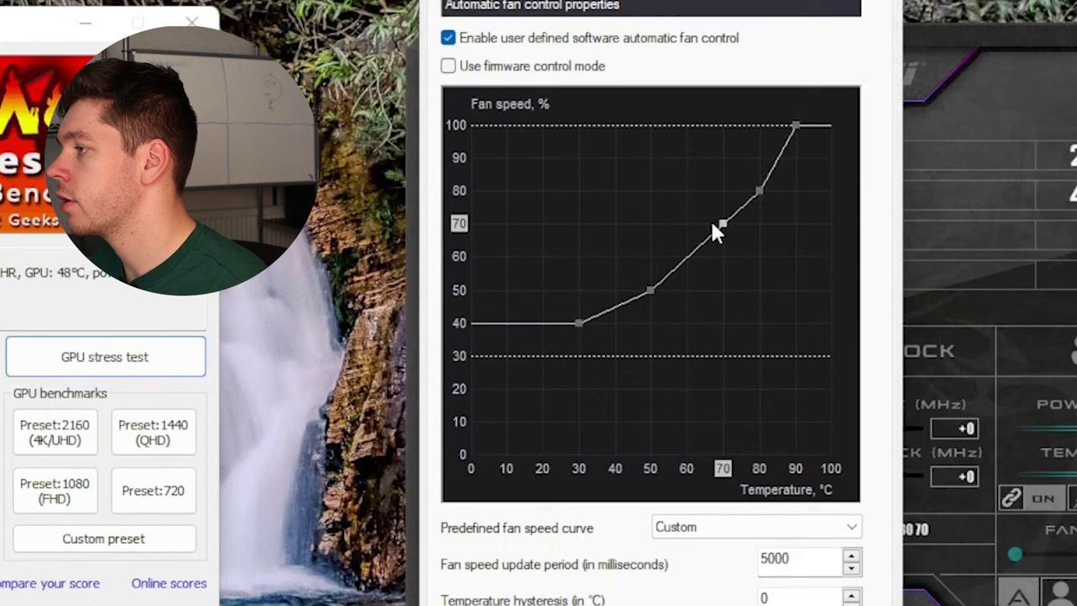
{"action": "left_click_drag", "start_coordinate": [721, 223], "coordinate": [672, 224]}
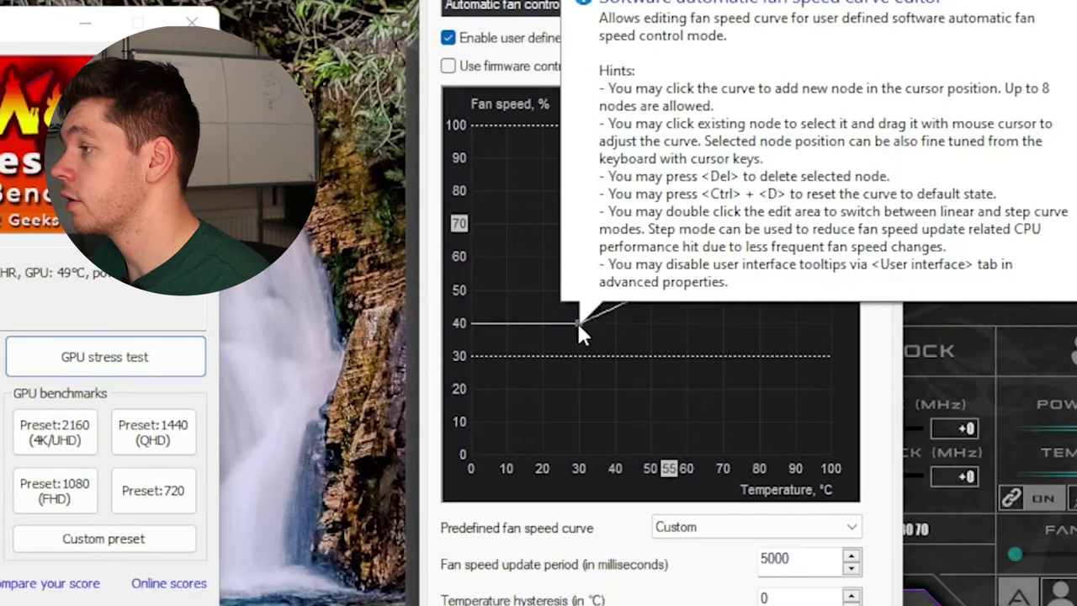
{"action": "left_click_drag", "start_coordinate": [578, 323], "coordinate": [517, 326]}
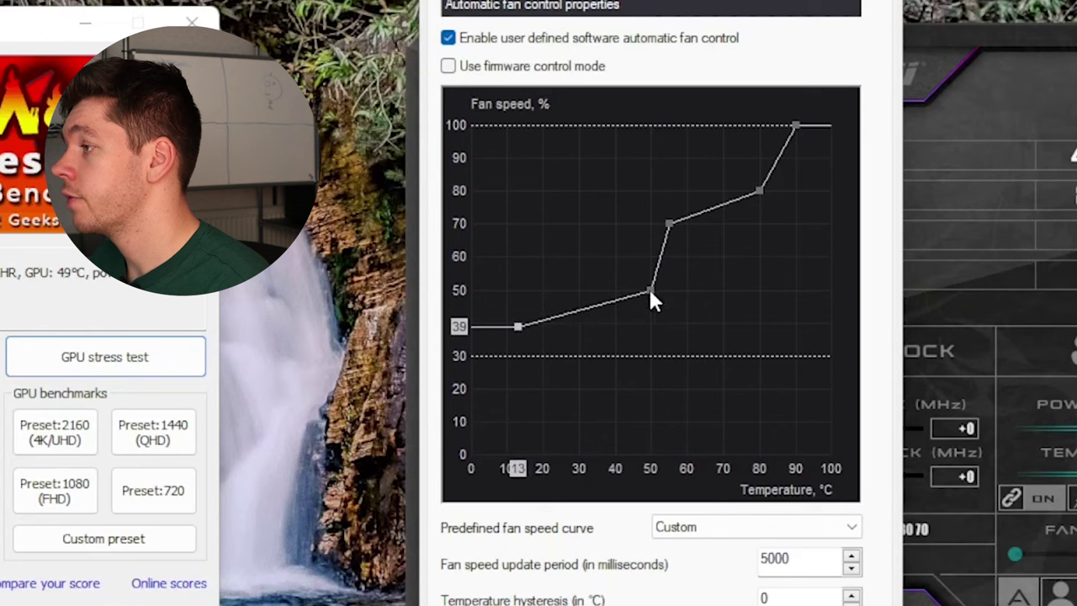
{"action": "left_click_drag", "start_coordinate": [649, 293], "coordinate": [616, 294]}
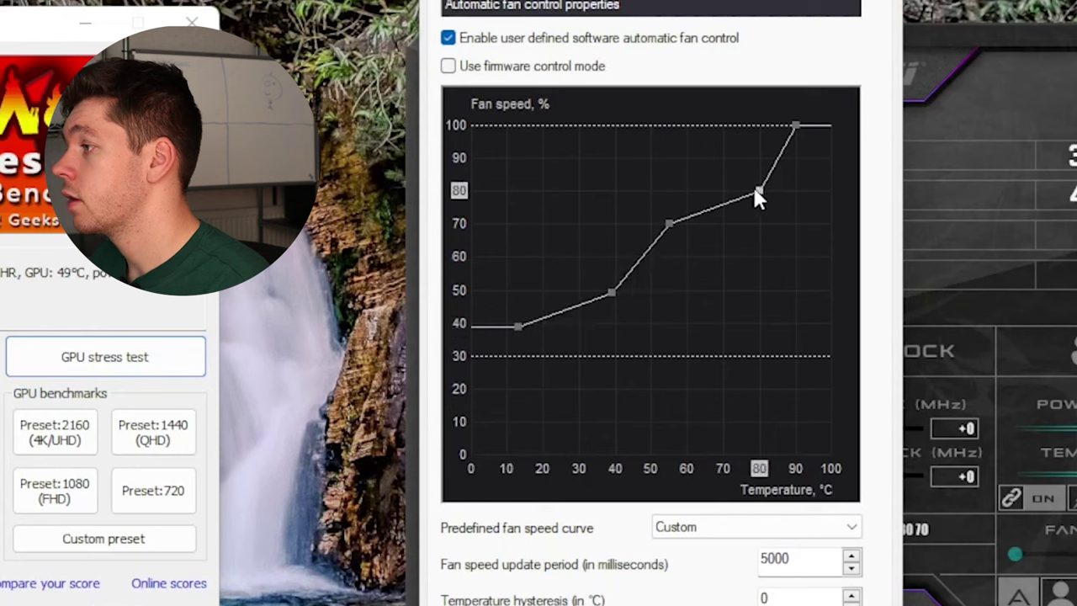
{"action": "left_click_drag", "start_coordinate": [757, 193], "coordinate": [707, 170]}
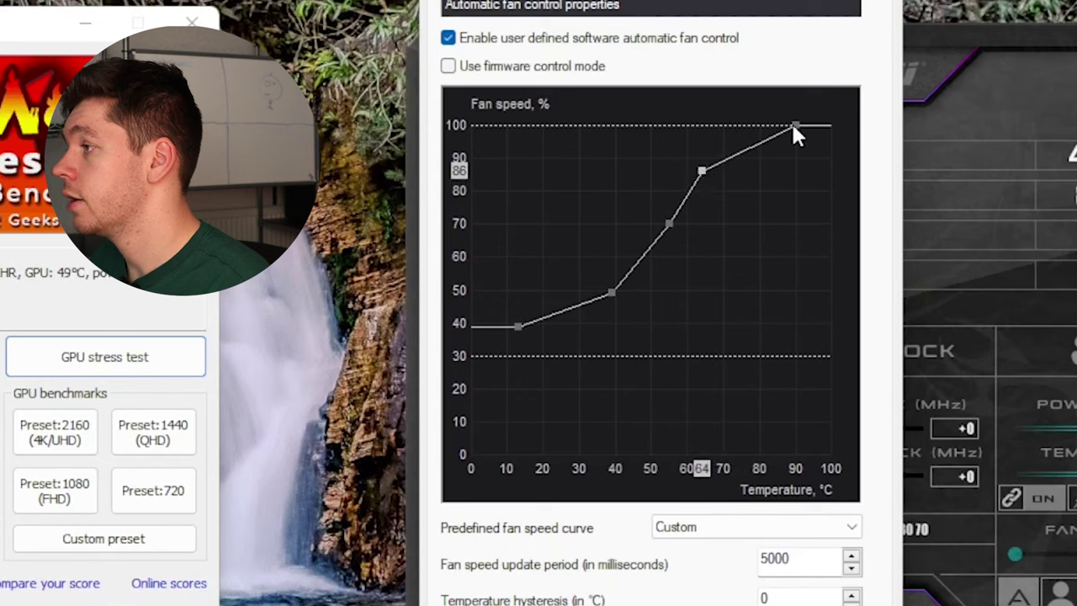
{"action": "left_click_drag", "start_coordinate": [795, 126], "coordinate": [720, 124]}
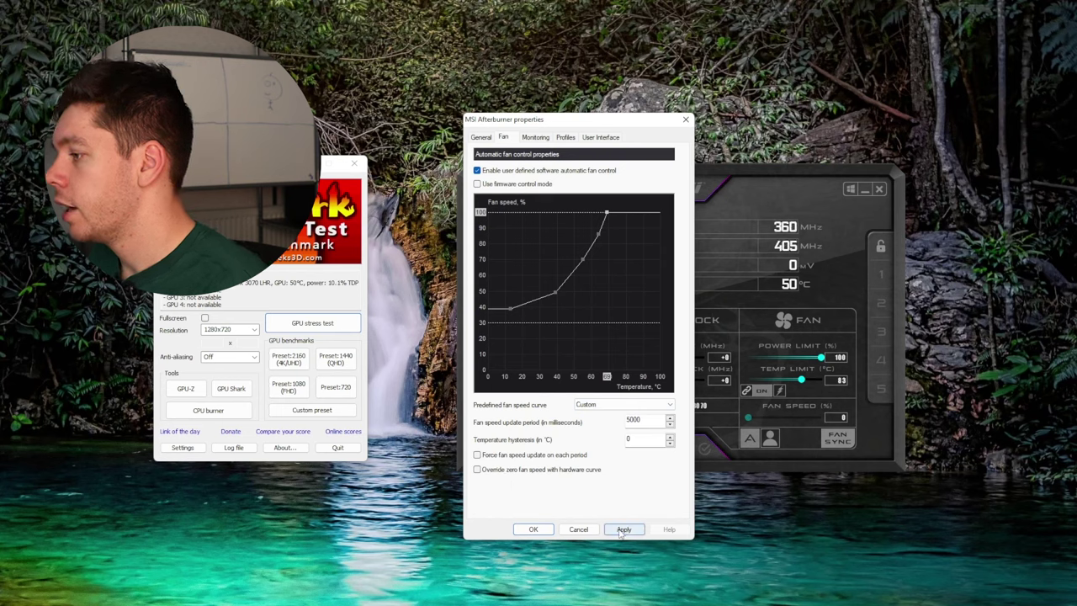
Apply the steeper fan curve, rerun FurMark's GPU stress test, then close the render
{"action": "left_click", "coordinate": [623, 529]}
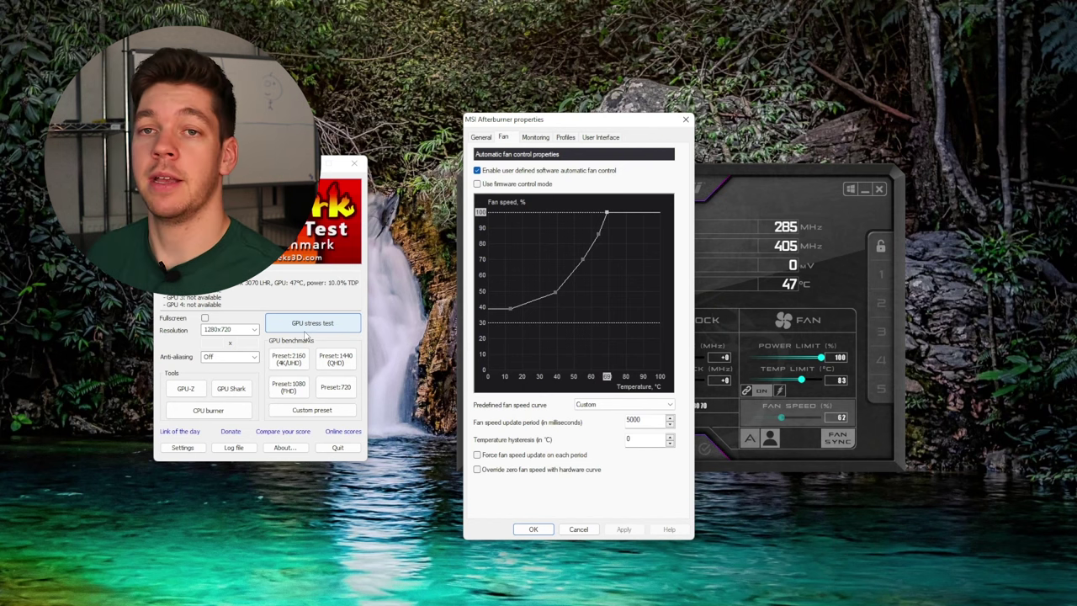
{"action": "left_click", "coordinate": [308, 325]}
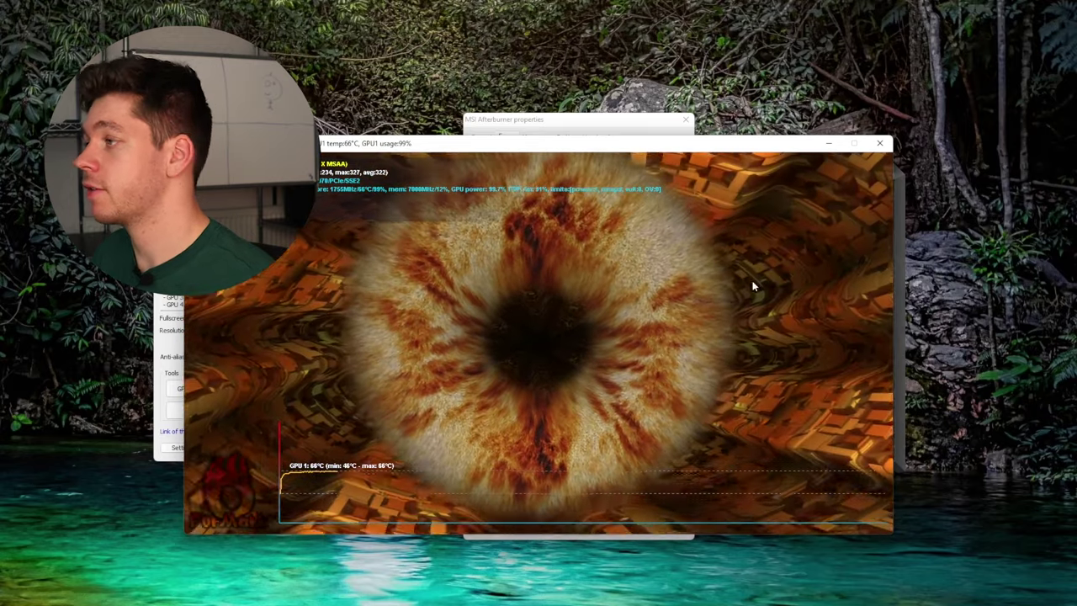
{"action": "left_click", "coordinate": [878, 146]}
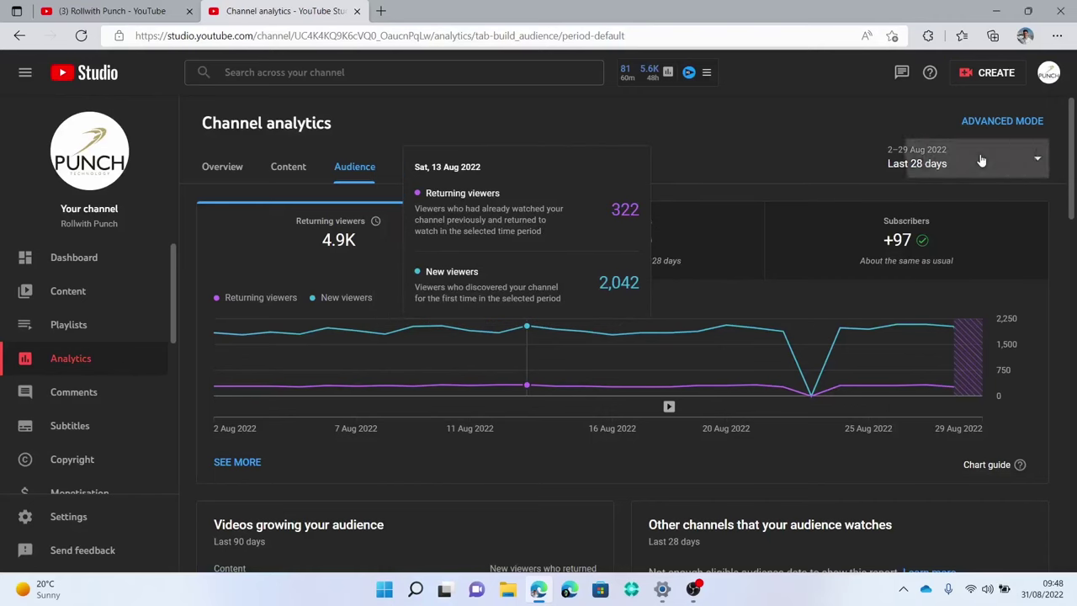
Switch Audience analytics to Last 90 days, then begin a comment reading 'Can you sho'
{"action": "left_click", "coordinate": [980, 160]}
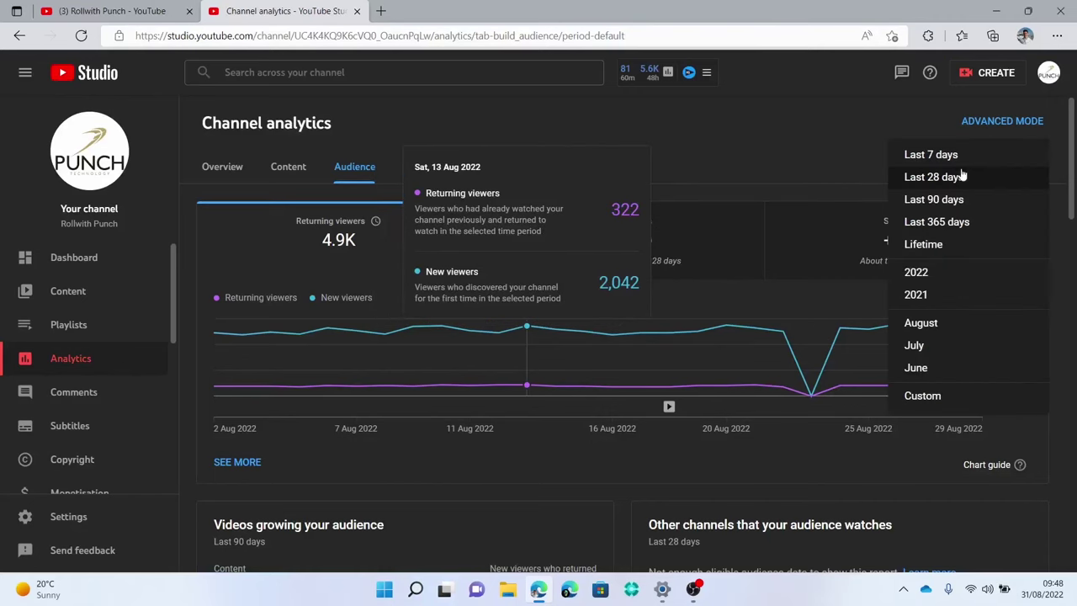
{"action": "left_click", "coordinate": [941, 202]}
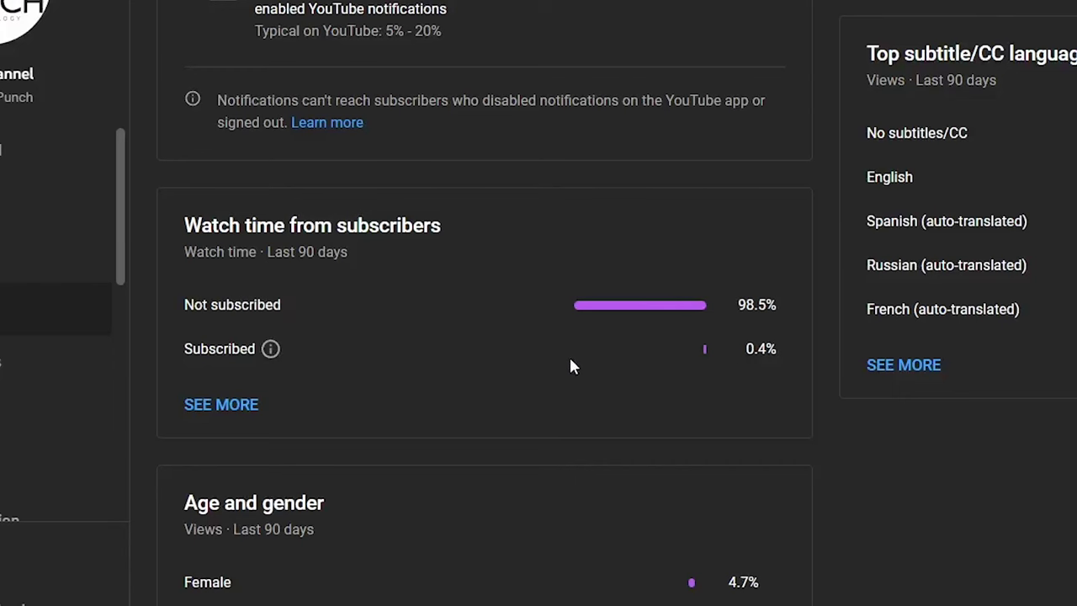
{"action": "scroll", "coordinate": [470, 329], "scroll_direction": "down", "scroll_amount": 3}
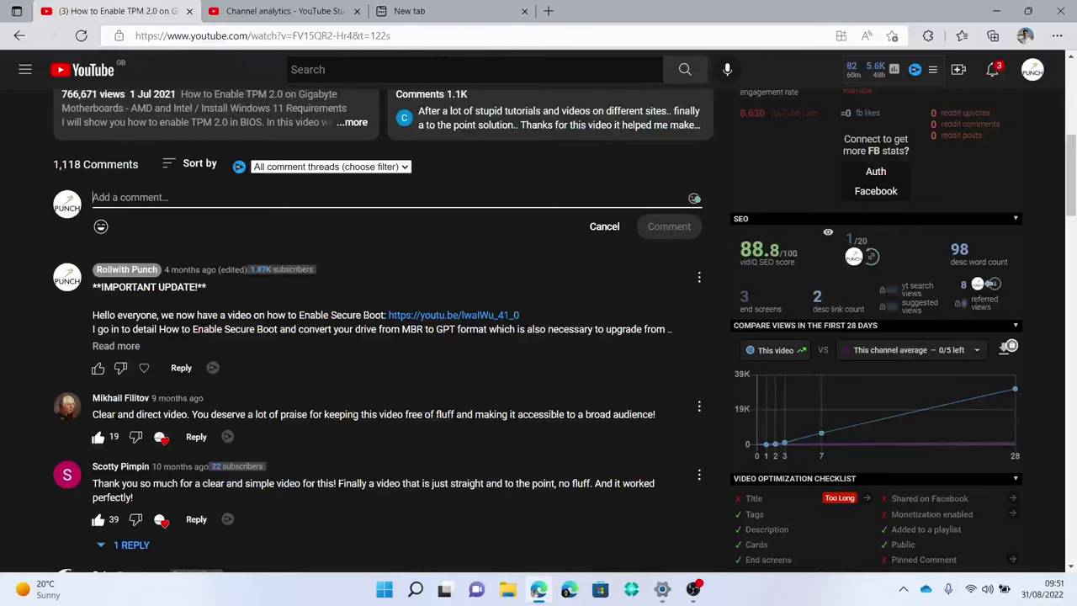
{"action": "type", "text": "C"}
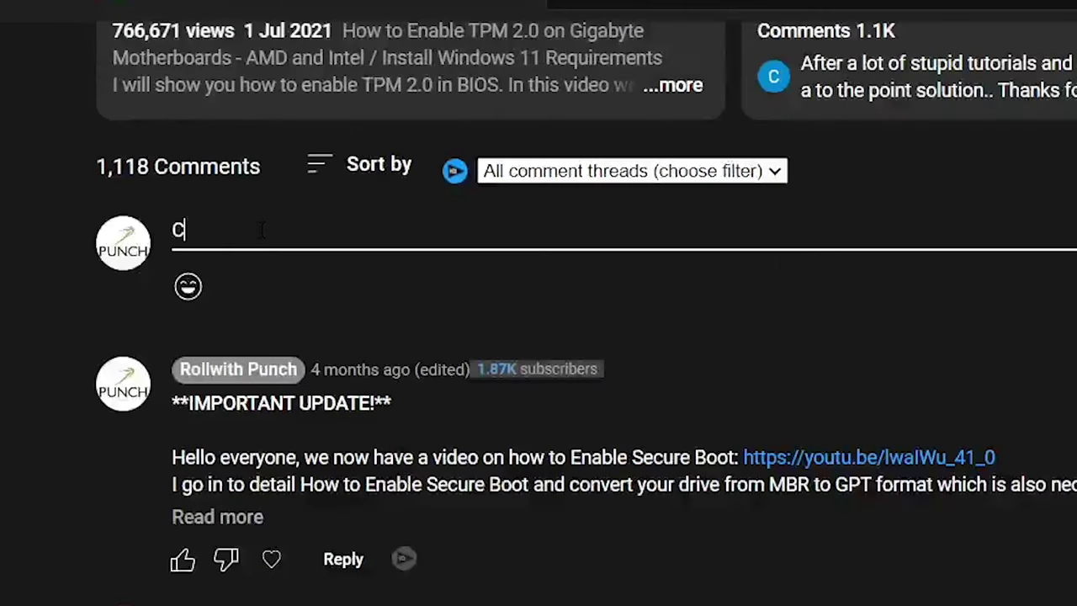
{"action": "type", "text": "an you sho"}
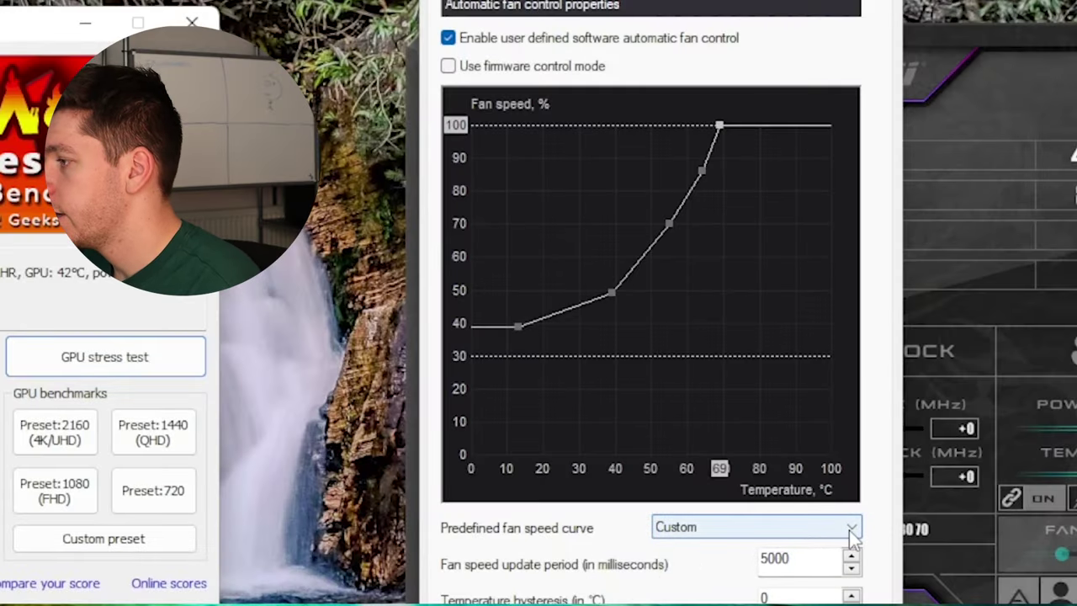
Reset the fan curve to the Default preset, switch back to Custom, and add a 70°C node
{"action": "left_click", "coordinate": [823, 530]}
{"action": "left_click", "coordinate": [720, 565]}
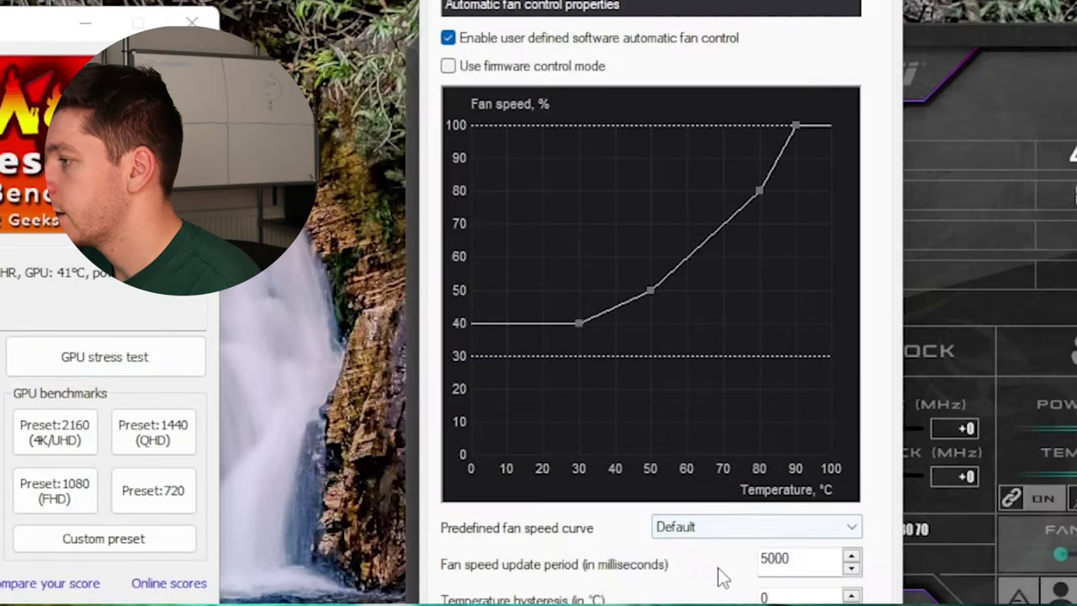
{"action": "left_click", "coordinate": [734, 530]}
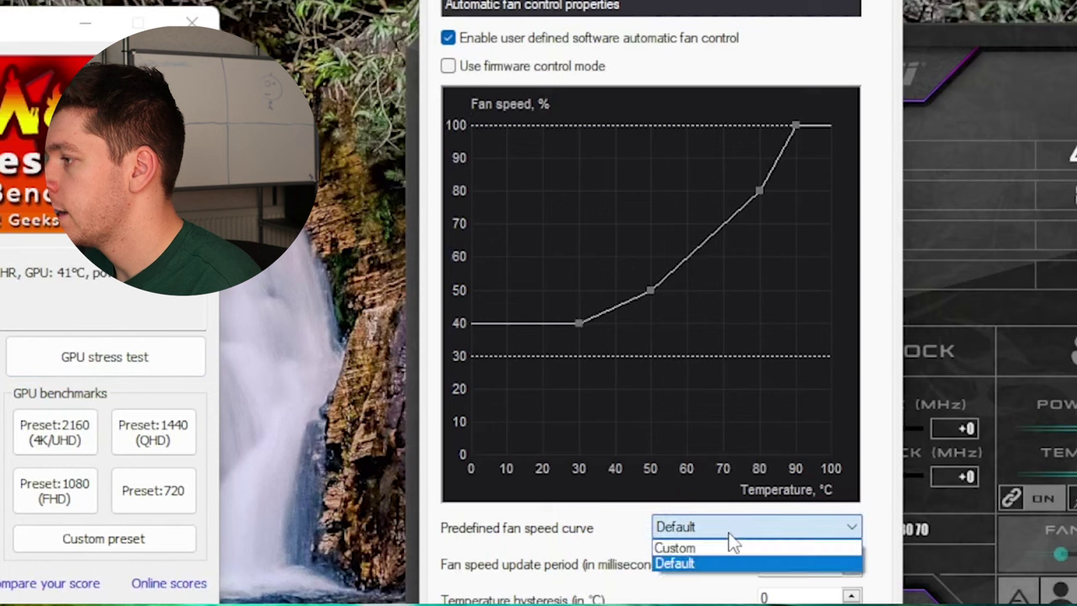
{"action": "left_click", "coordinate": [687, 548]}
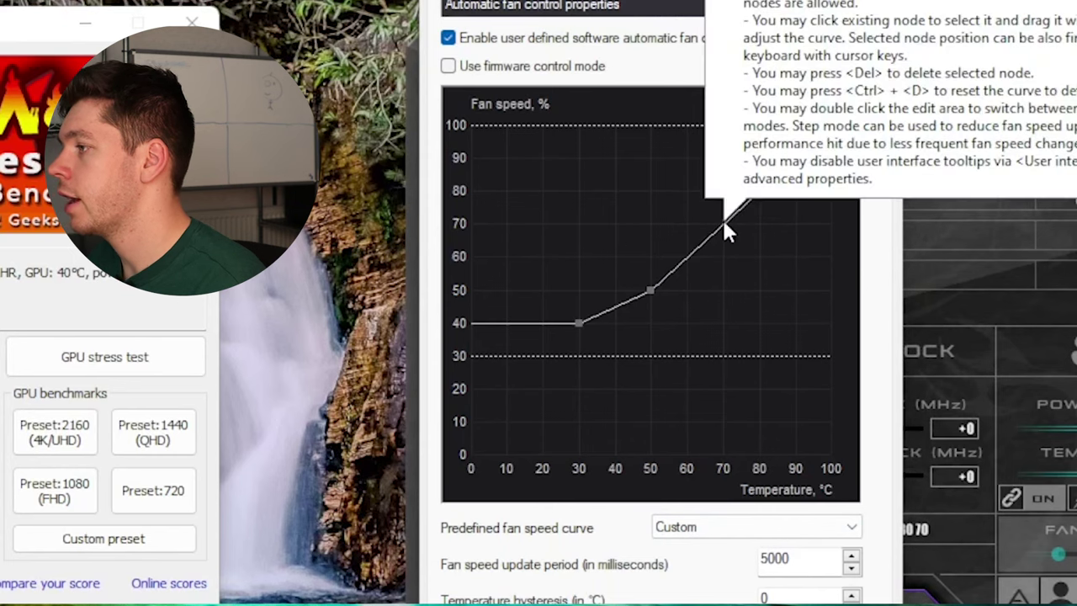
{"action": "left_click", "coordinate": [722, 226]}
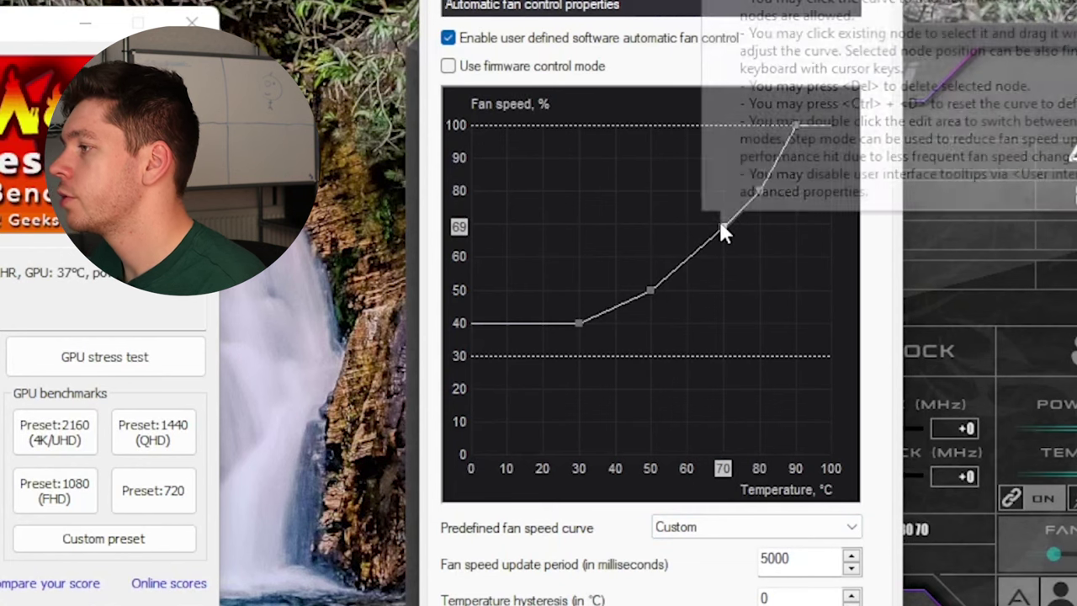
Drag curve nodes right: 69% to 80°C, 80% to 88°C, 100% to 95°C, 50% to 62°C, 40% to 48°C
{"action": "left_click_drag", "start_coordinate": [723, 227], "coordinate": [764, 226]}
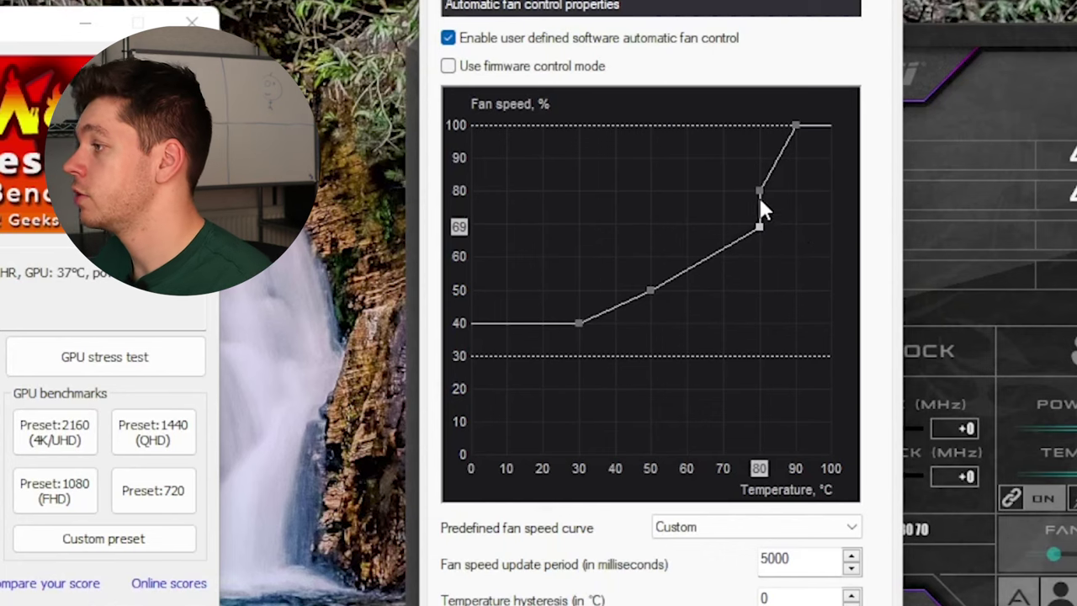
{"action": "left_click_drag", "start_coordinate": [759, 191], "coordinate": [797, 180]}
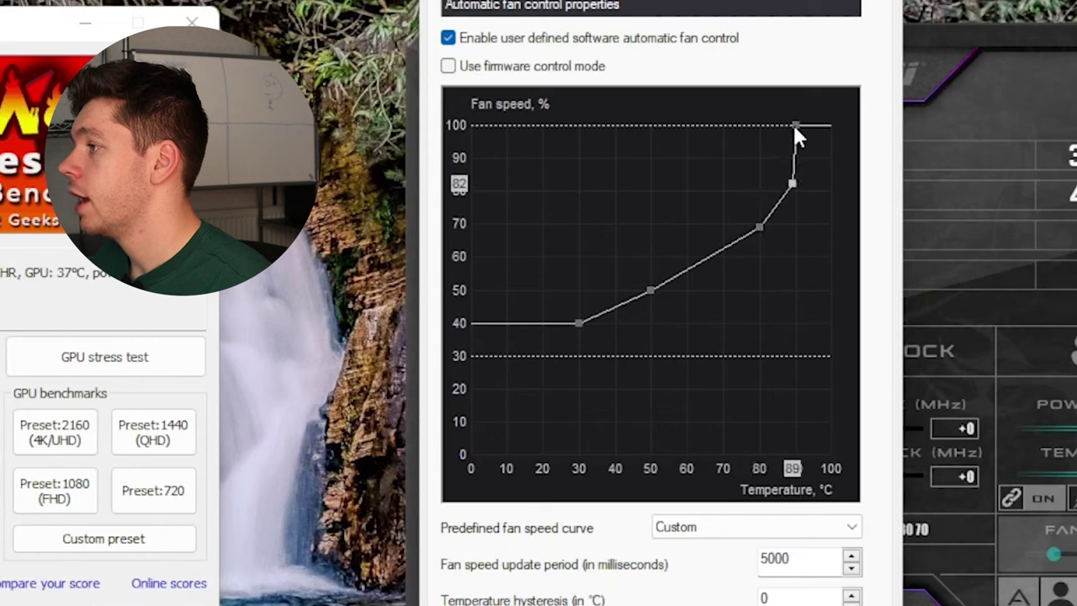
{"action": "left_click_drag", "start_coordinate": [795, 127], "coordinate": [823, 123]}
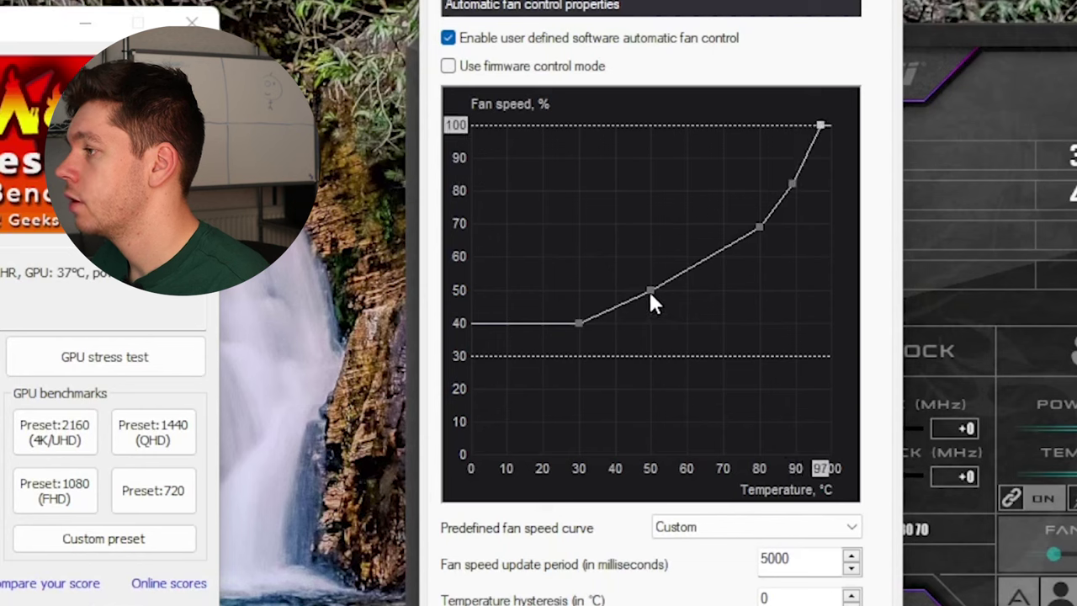
{"action": "left_click_drag", "start_coordinate": [651, 295], "coordinate": [706, 294]}
{"action": "left_click_drag", "start_coordinate": [577, 324], "coordinate": [650, 328]}
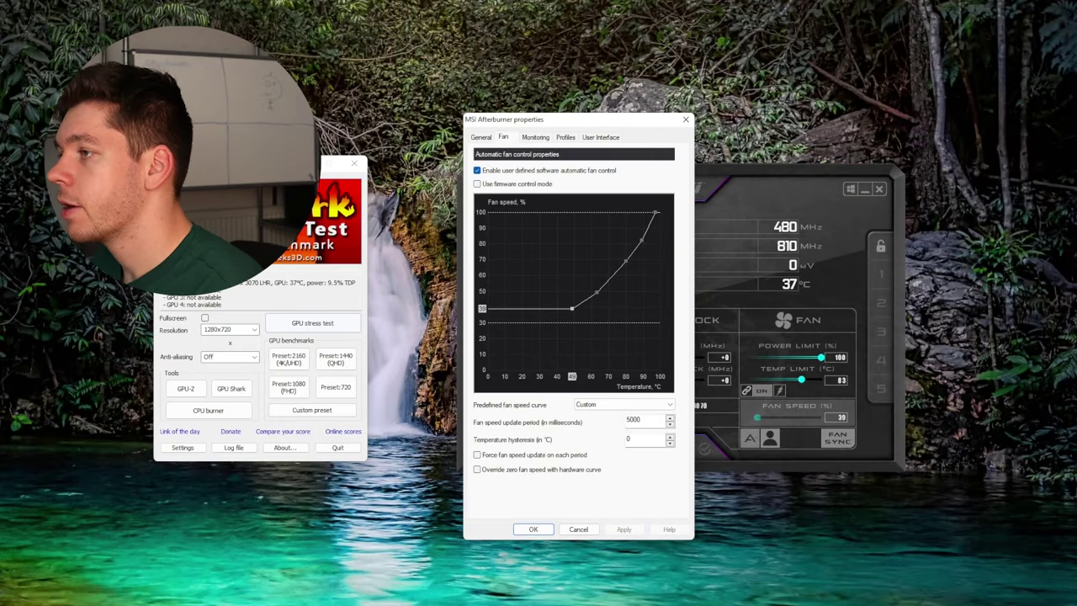
Start FurMark's GPU stress test and move its render window aside to reveal Afterburner
{"action": "left_click", "coordinate": [341, 327]}
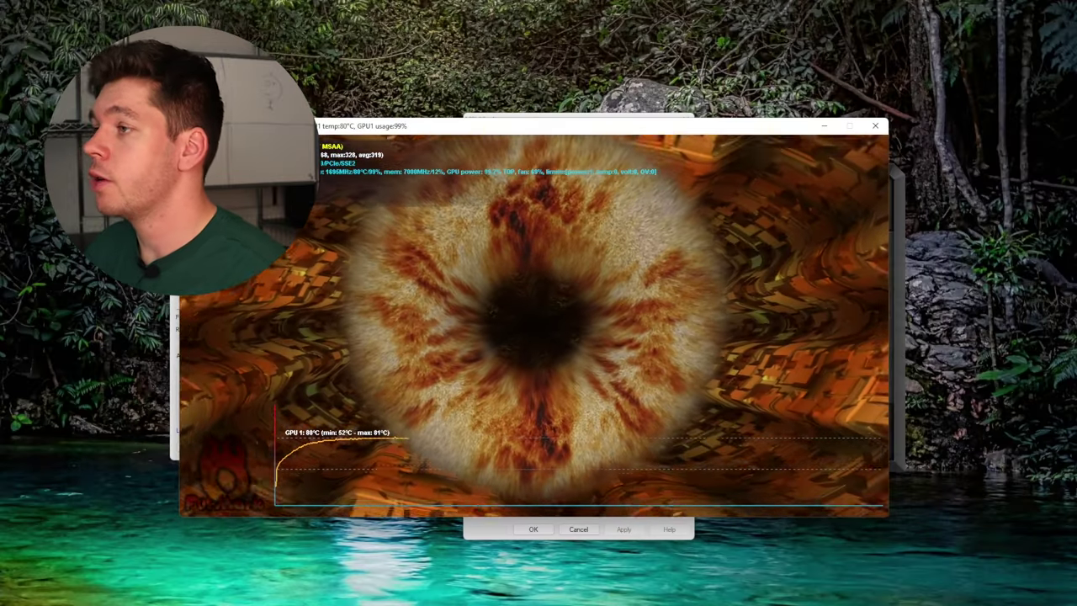
{"action": "left_click_drag", "start_coordinate": [530, 125], "coordinate": [424, 163]}
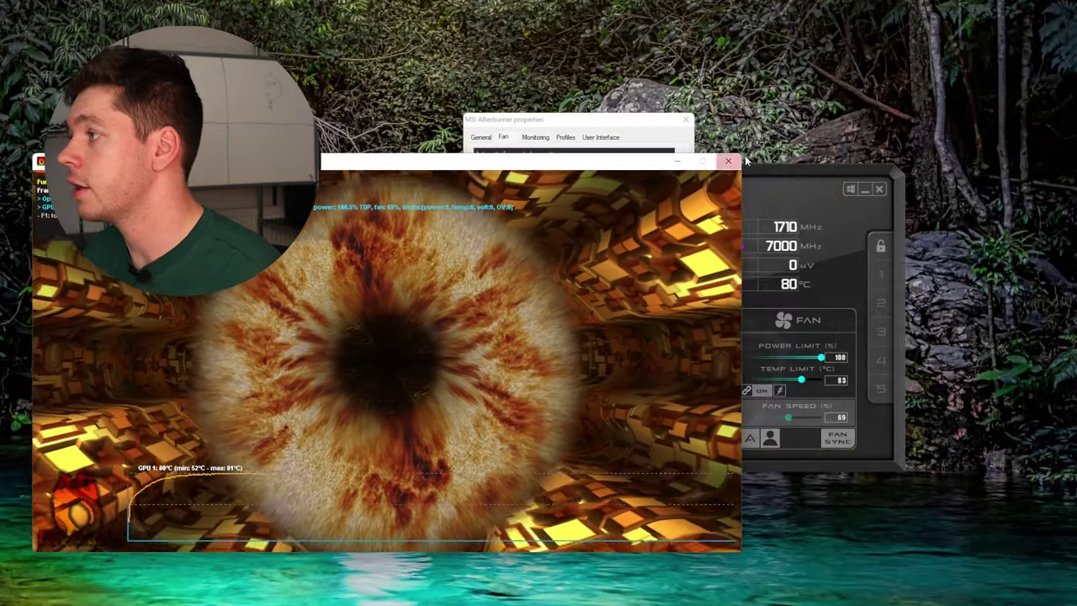
Lower the fan curve's high-temperature points to about 49 % near 78 °C and 52 % at 80 °C
{"action": "left_click", "coordinate": [764, 170]}
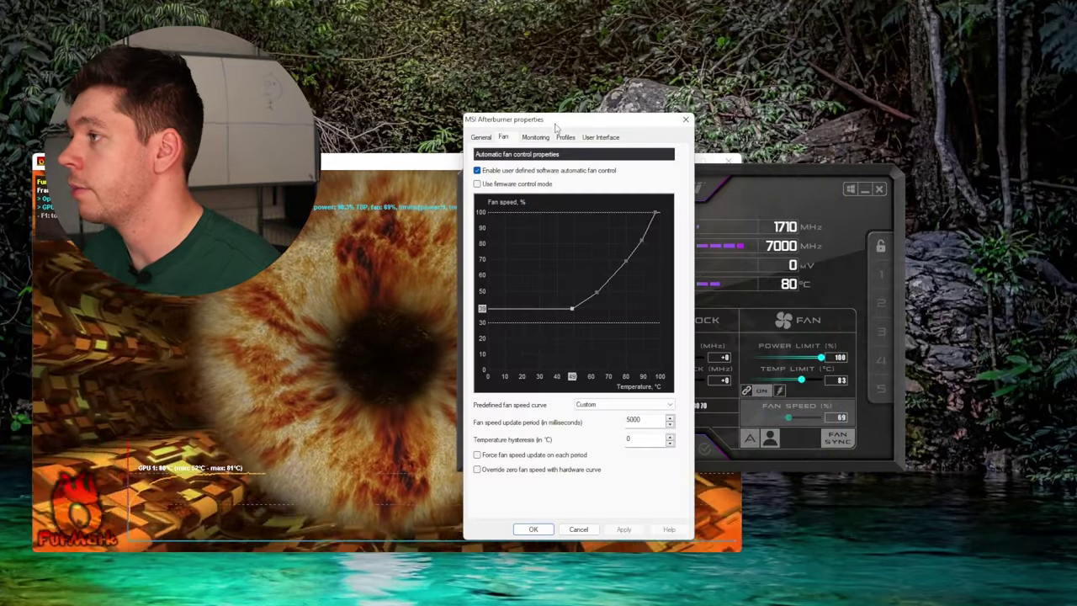
{"action": "left_click_drag", "start_coordinate": [555, 126], "coordinate": [766, 104]}
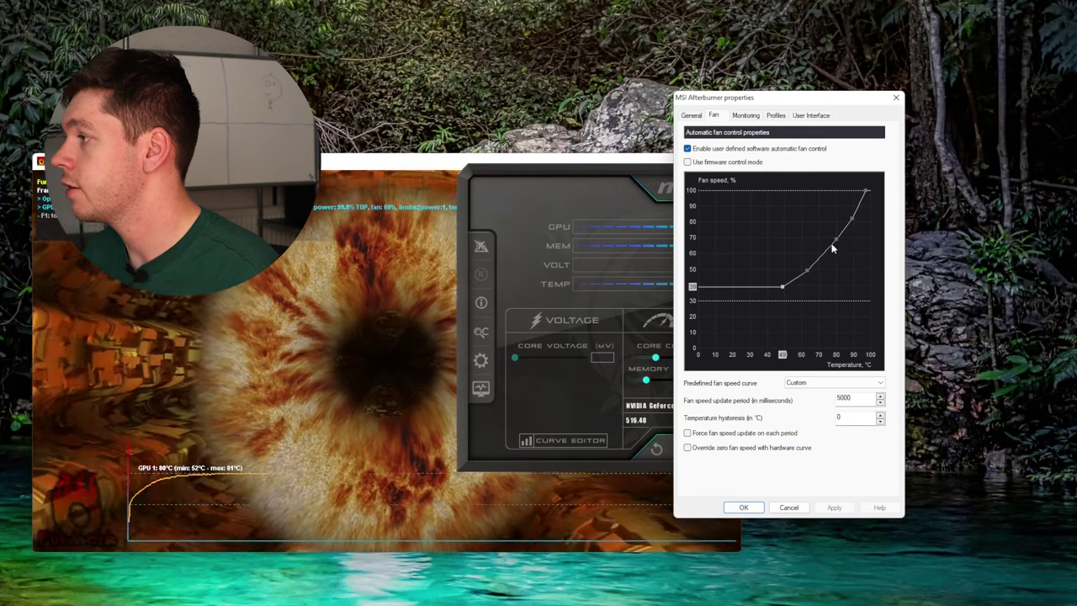
{"action": "left_click_drag", "start_coordinate": [835, 242], "coordinate": [834, 254]}
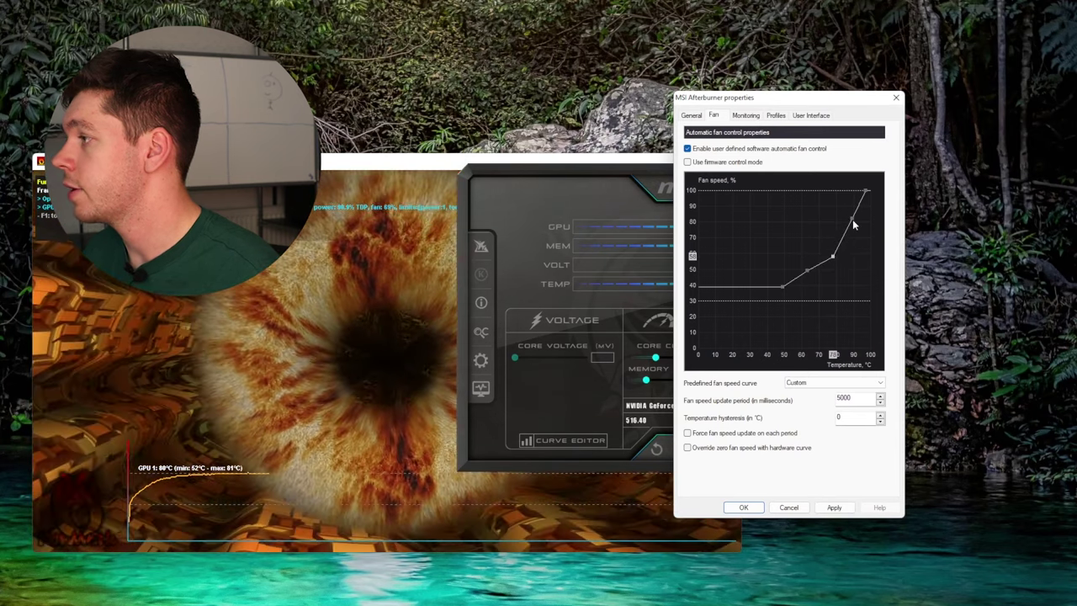
{"action": "left_click_drag", "start_coordinate": [851, 217], "coordinate": [854, 248]}
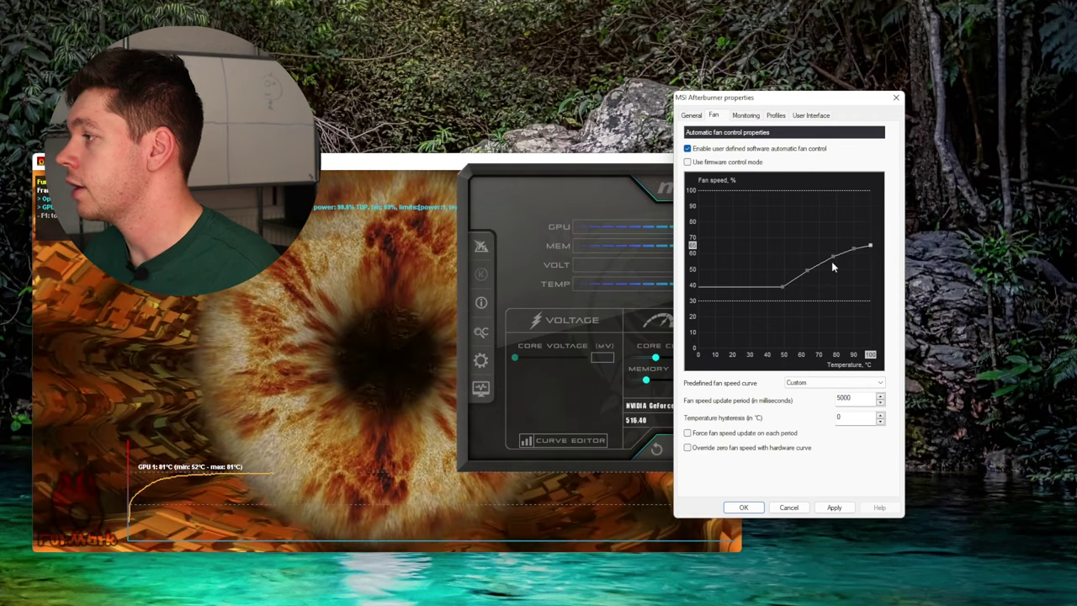
{"action": "left_click_drag", "start_coordinate": [831, 259], "coordinate": [810, 280]}
{"action": "left_click_drag", "start_coordinate": [852, 248], "coordinate": [872, 265]}
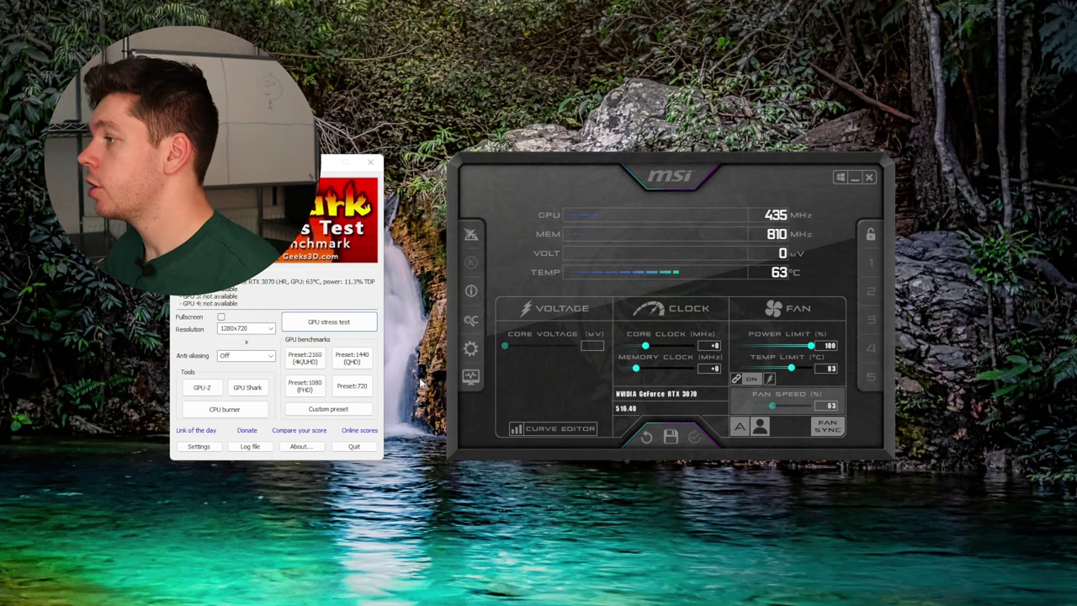
Set the Power Limit slider from 100 to 80 %, dropping the linked Temp Limit to 78 °C
{"action": "left_click_drag", "start_coordinate": [699, 165], "coordinate": [693, 165]}
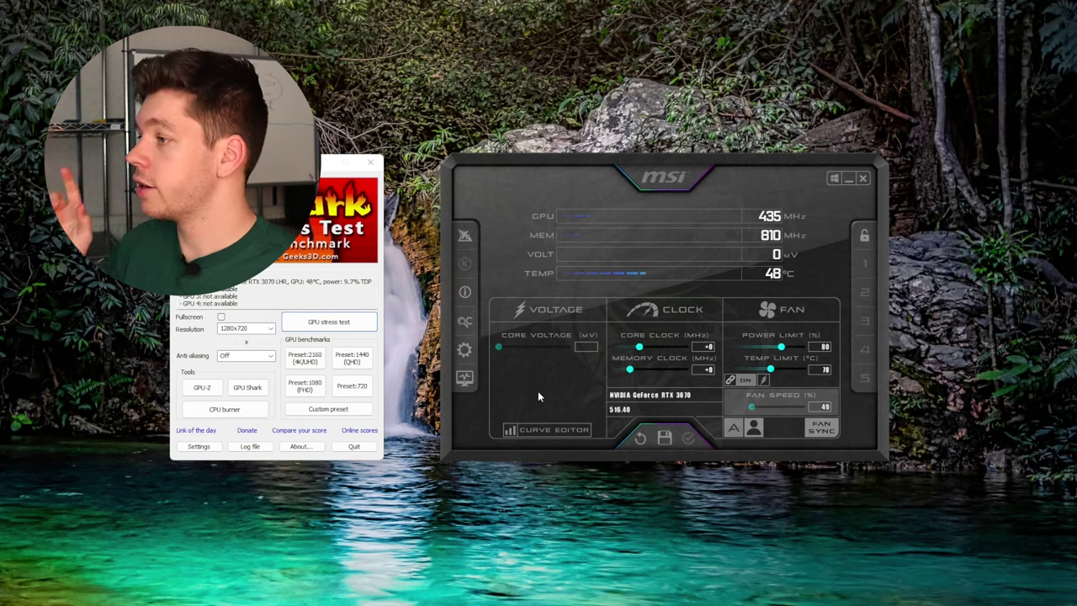
Enable Start with Windows and Start minimized on the General tab and apply
{"action": "left_click", "coordinate": [465, 349]}
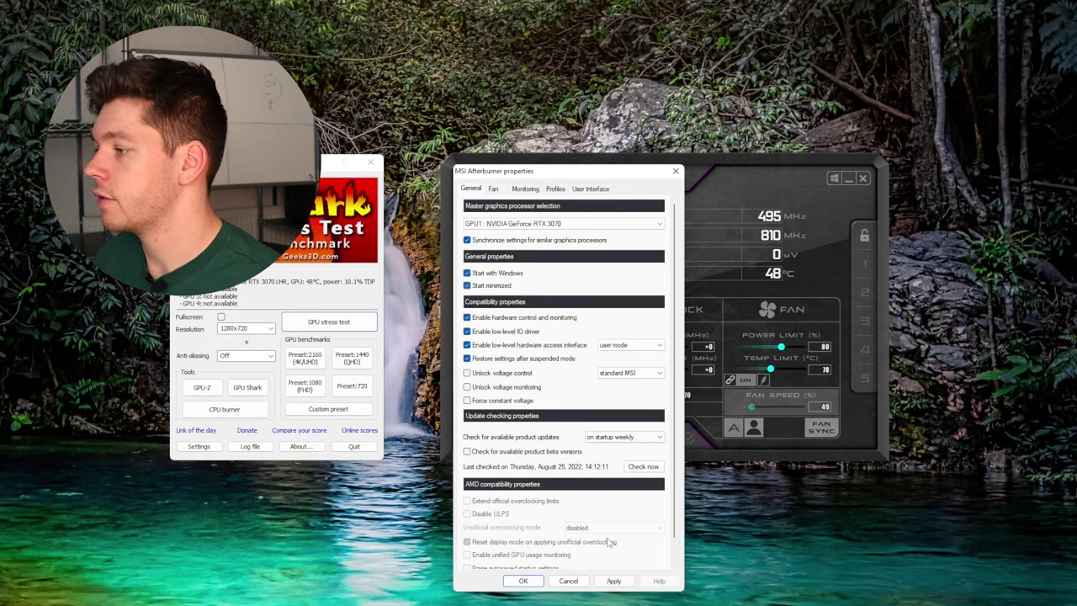
{"action": "left_click", "coordinate": [614, 581]}
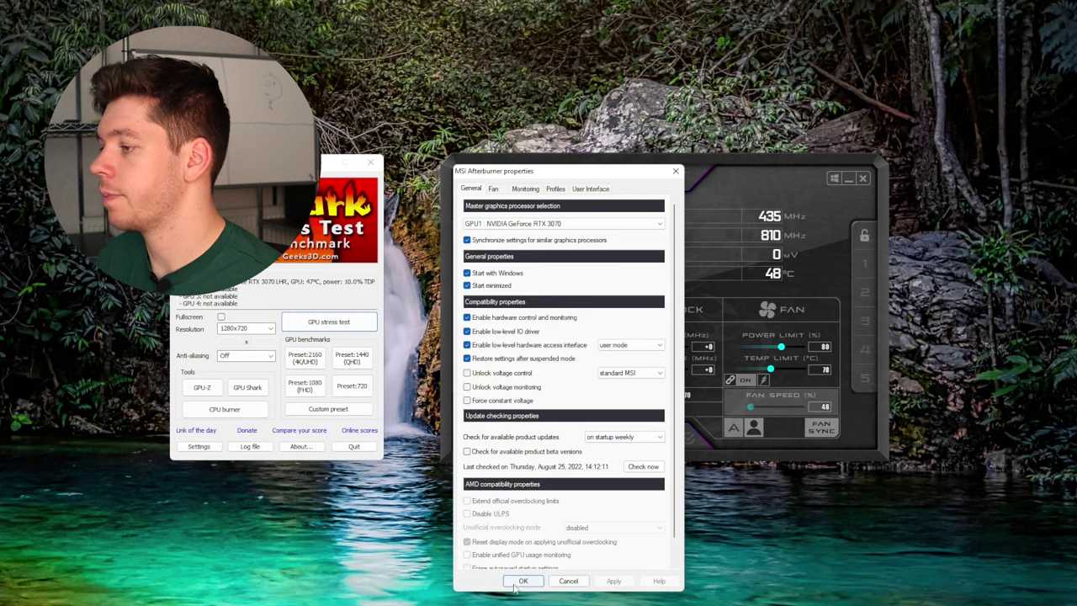